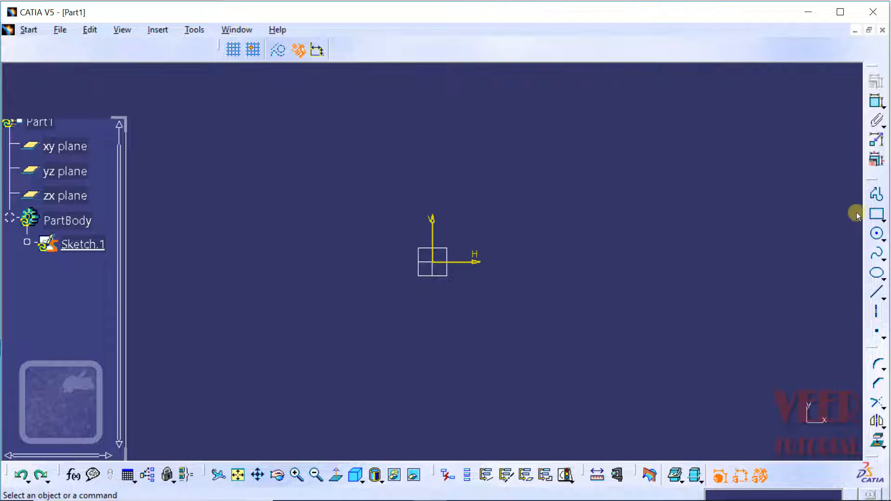
# Step: Sketch a two-point rectangle to the right of the origin, with its lower-left corner at about H 8 mm, V -8 mm
pyautogui.click(882, 216)
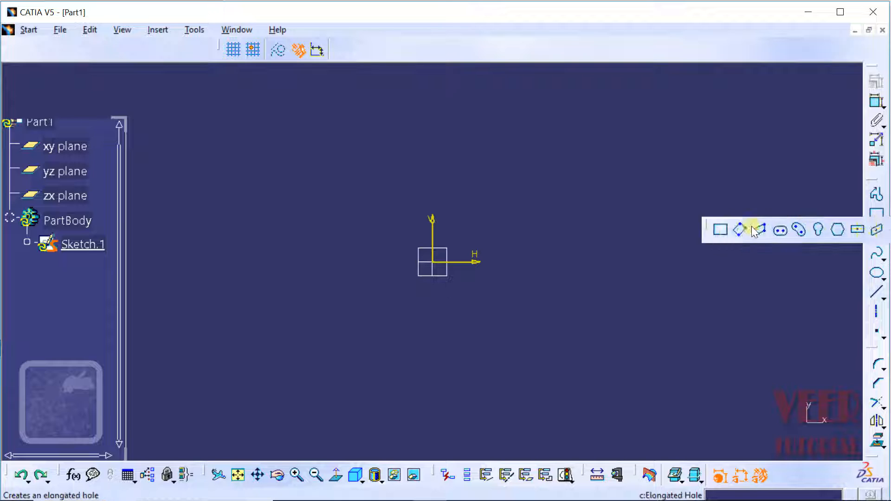
pyautogui.click(721, 231)
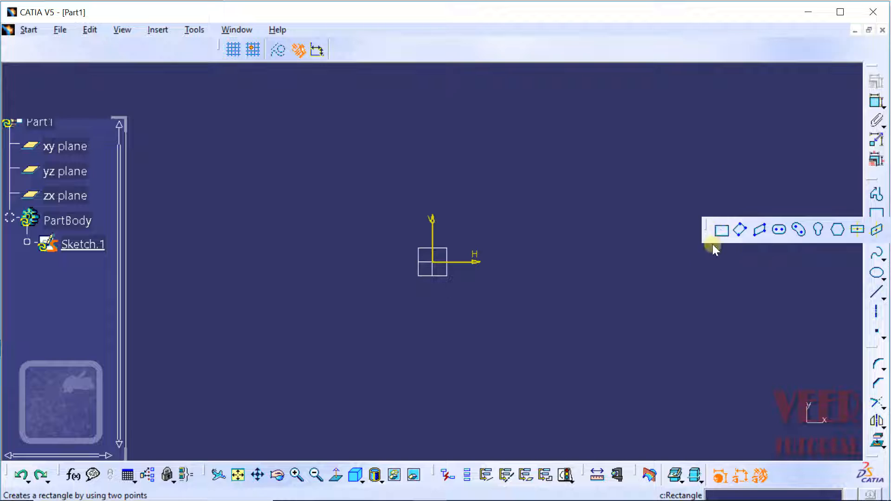
pyautogui.click(517, 346)
pyautogui.click(752, 192)
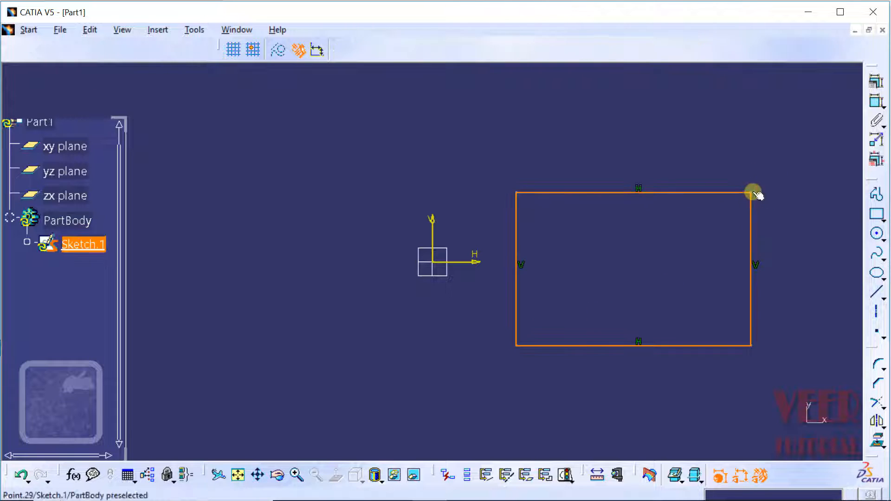
pyautogui.click(790, 227)
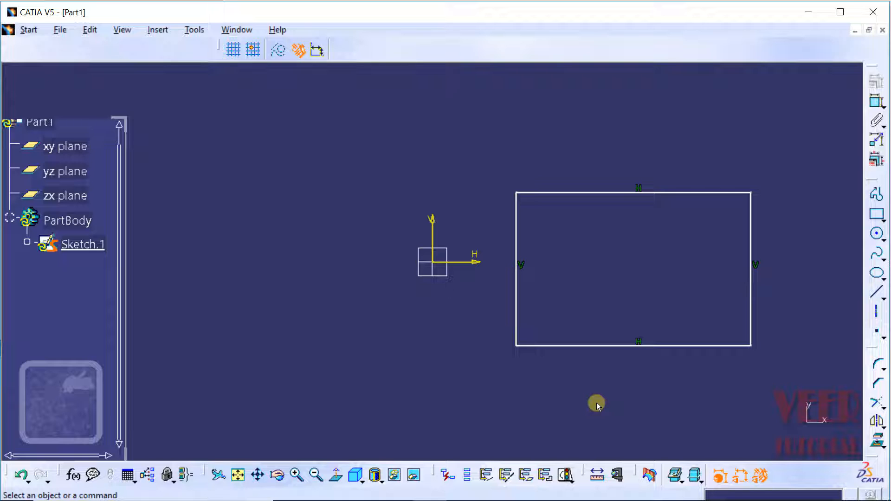
# Step: Move the rectangle's upper-right corner down and inward to make the rectangle shorter and narrower
pyautogui.click(750, 193)
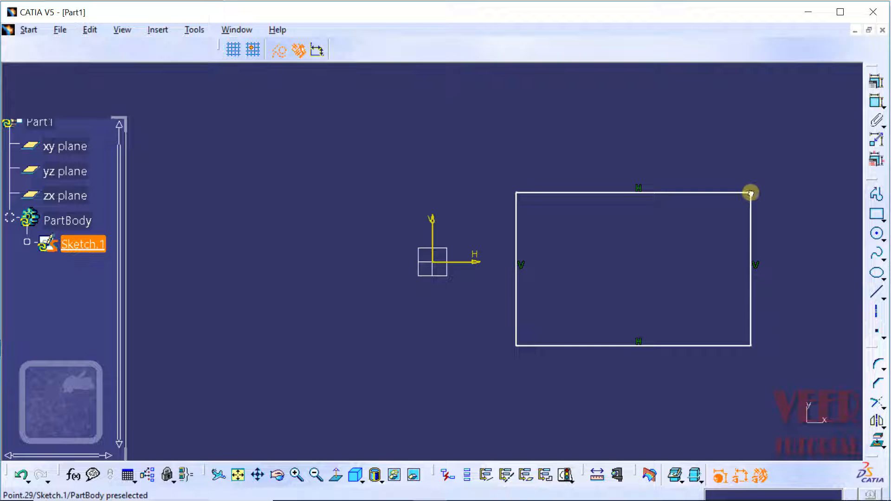
pyautogui.moveTo(750, 192); pyautogui.dragTo(733, 245)
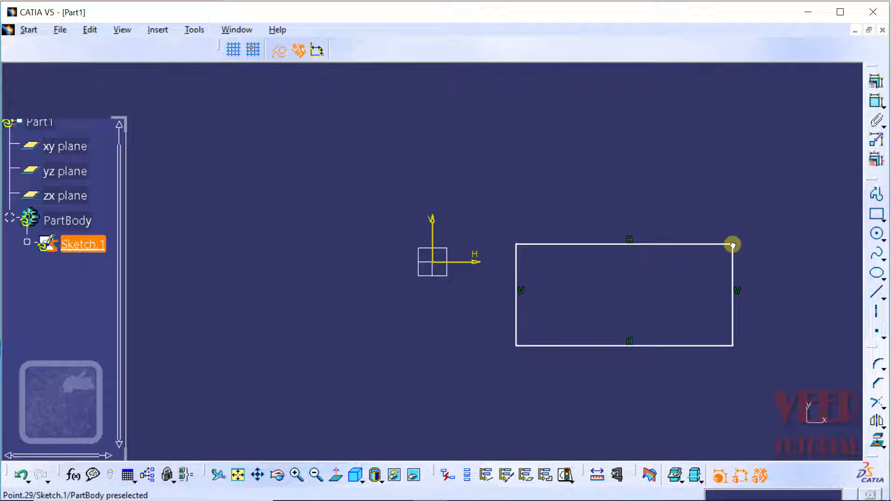
pyautogui.moveTo(732, 245); pyautogui.dragTo(733, 245)
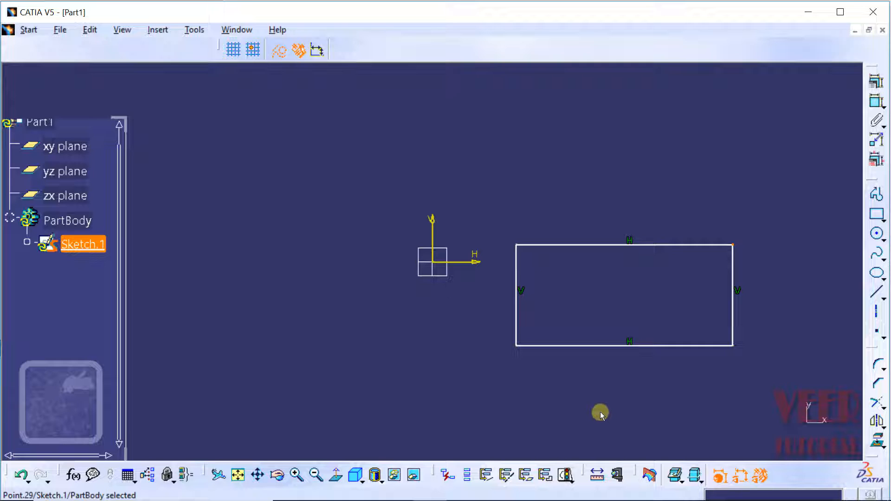
pyautogui.click(557, 411)
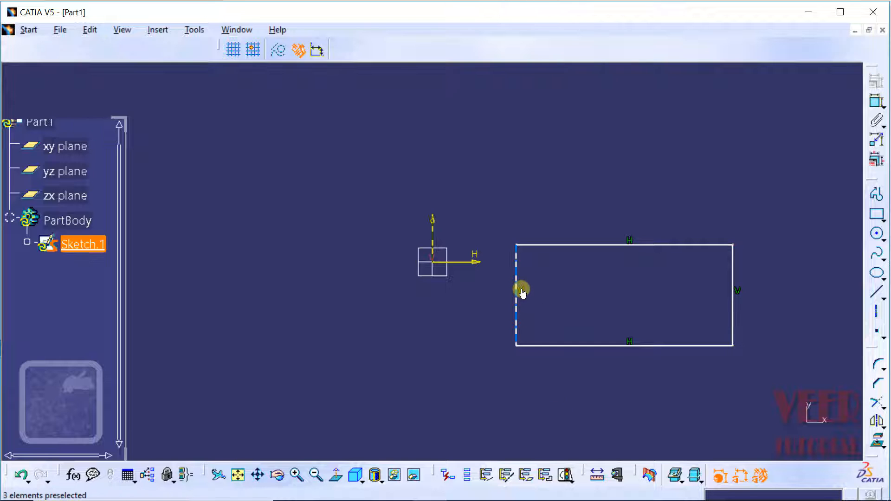
# Step: Delete the vertical constraint on the rectangle's left edge and move its upper-left corner up and inward to slant that edge
pyautogui.click(522, 291)
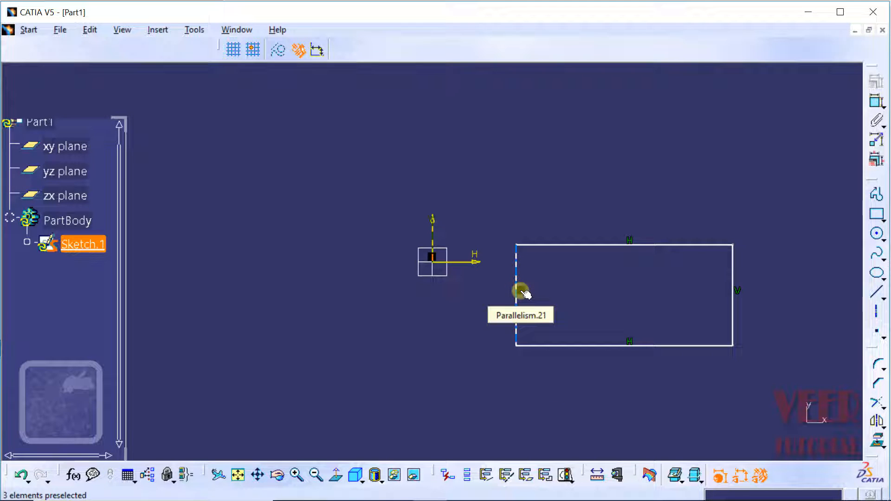
pyautogui.rightClick(523, 291)
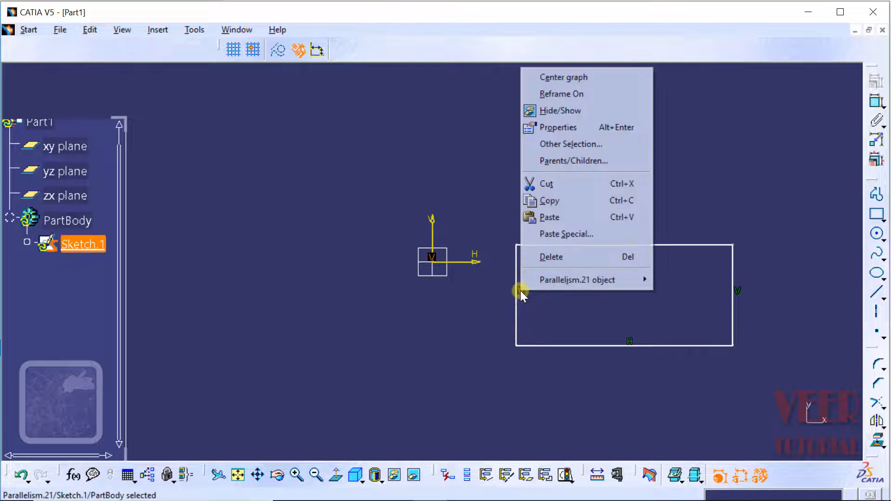
pyautogui.click(556, 258)
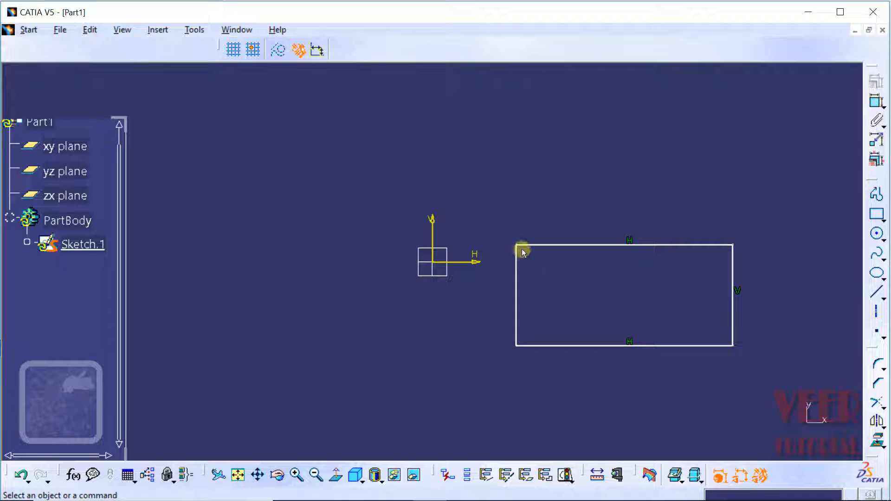
pyautogui.moveTo(522, 249)
pyautogui.mouseDown()
pyautogui.moveTo(491, 244)
pyautogui.moveTo(516, 249)
pyautogui.moveTo(489, 252)
pyautogui.moveTo(517, 253)
pyautogui.moveTo(483, 250)
pyautogui.moveTo(545, 262)
pyautogui.moveTo(567, 225)
pyautogui.mouseUp()
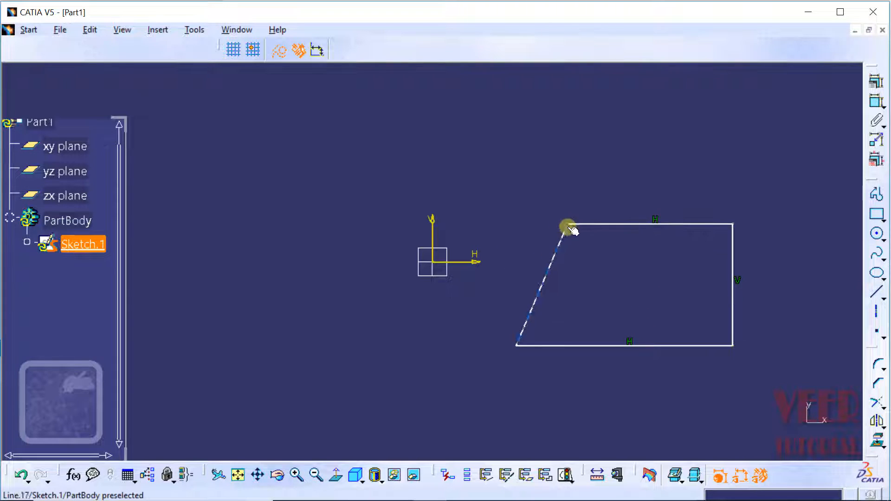
pyautogui.click(608, 302)
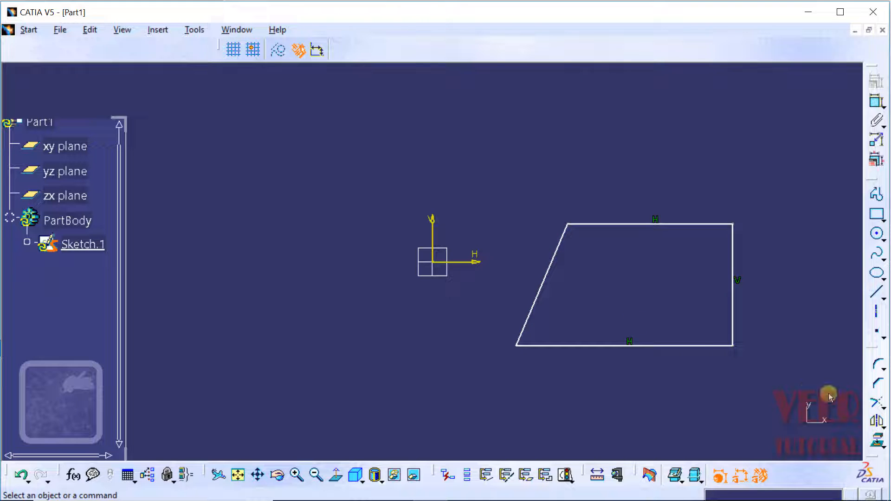
# Step: Sketch a horizontal line about 18 mm long below and to the left of the origin
pyautogui.click(878, 294)
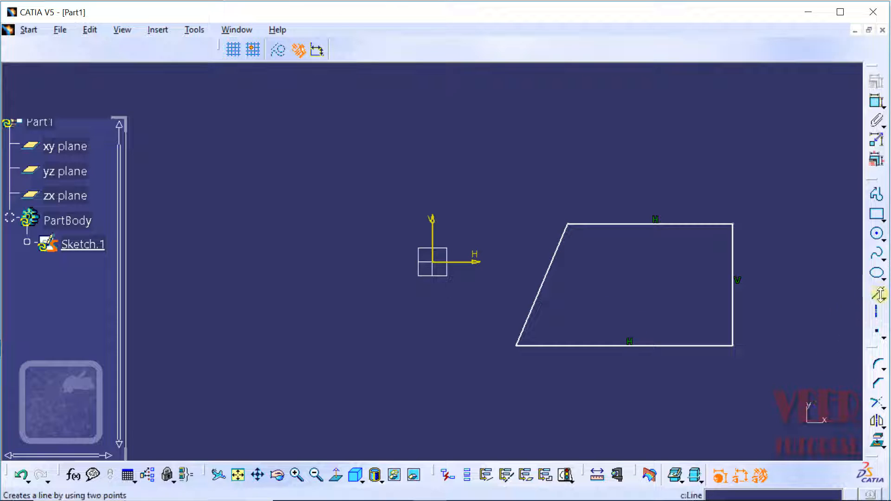
pyautogui.click(881, 297)
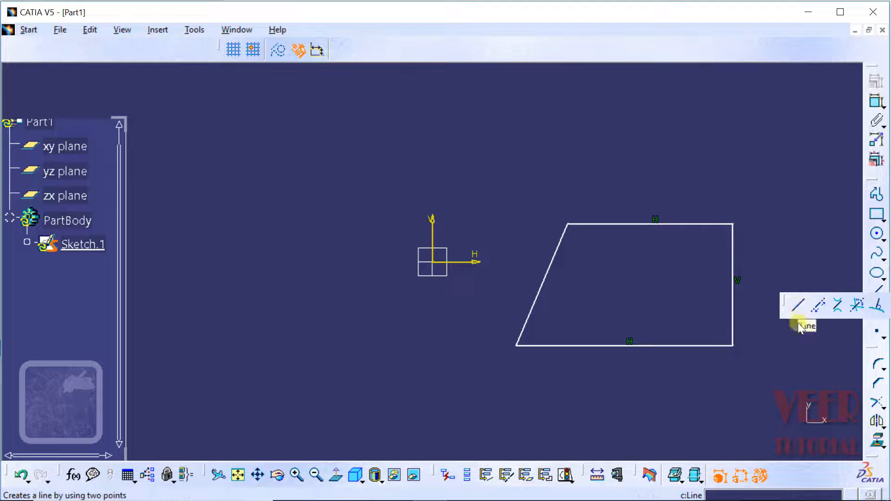
pyautogui.click(798, 308)
pyautogui.click(215, 365)
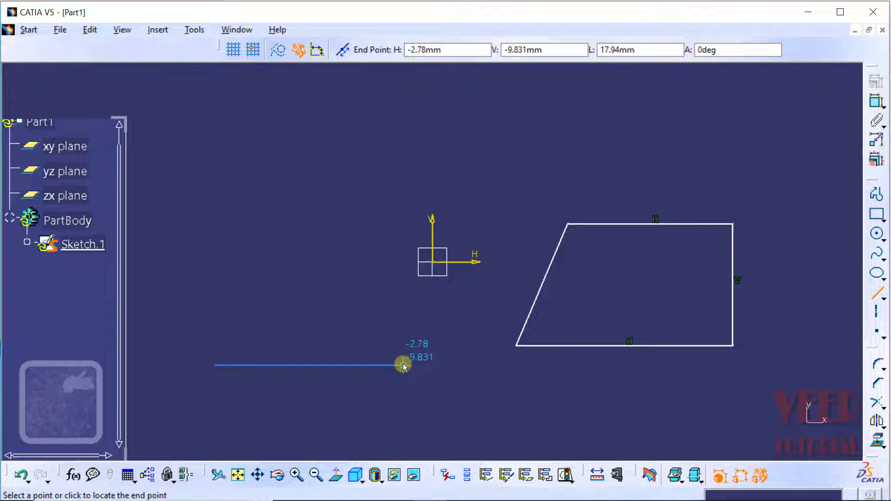
pyautogui.click(404, 365)
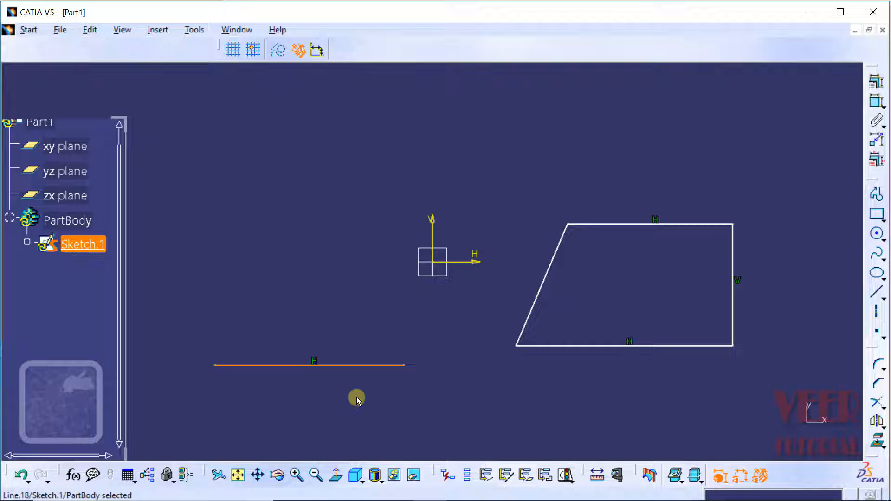
# Step: Sketch a centre-point circle to the left of the origin, above the horizontal line
pyautogui.click(882, 238)
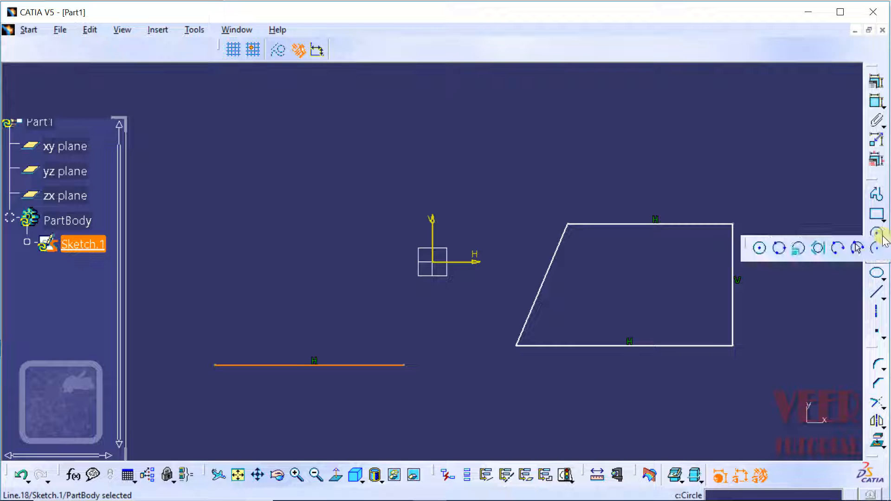
pyautogui.click(760, 248)
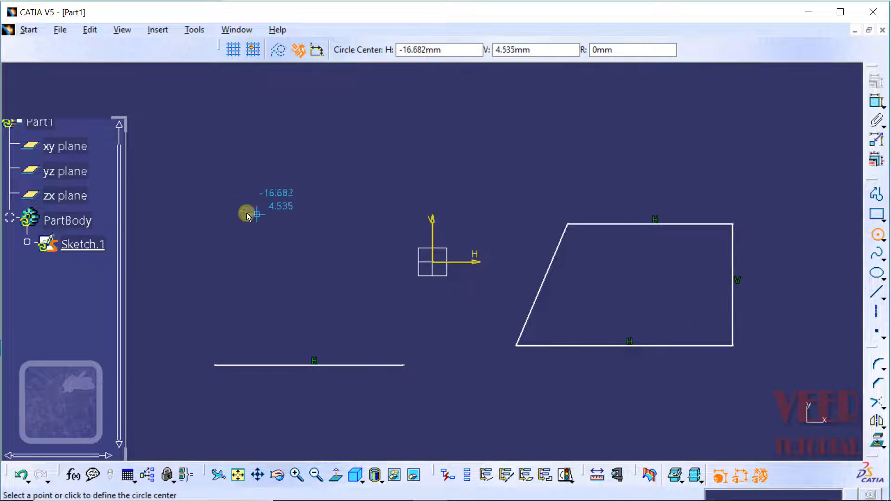
pyautogui.click(232, 218)
pyautogui.click(260, 175)
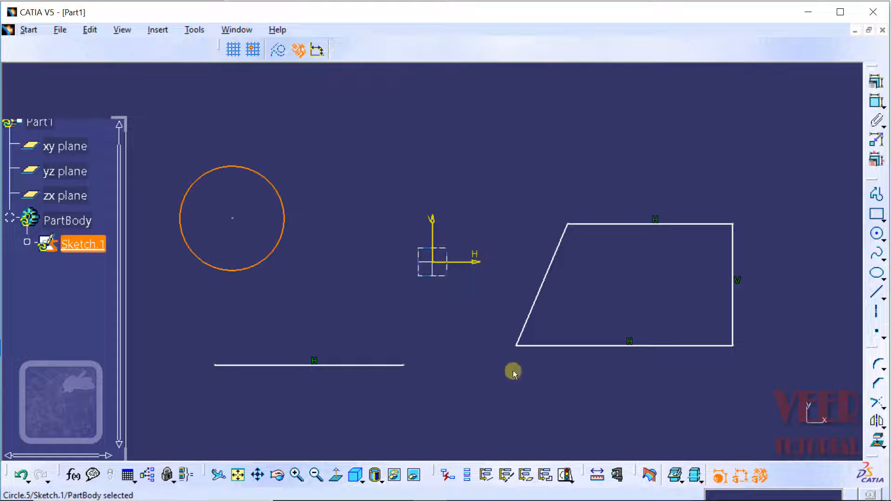
# Step: Sketch a second circle of about 7 mm radius, centred between the first circle and the origin and tangent to the first circle
pyautogui.click(885, 239)
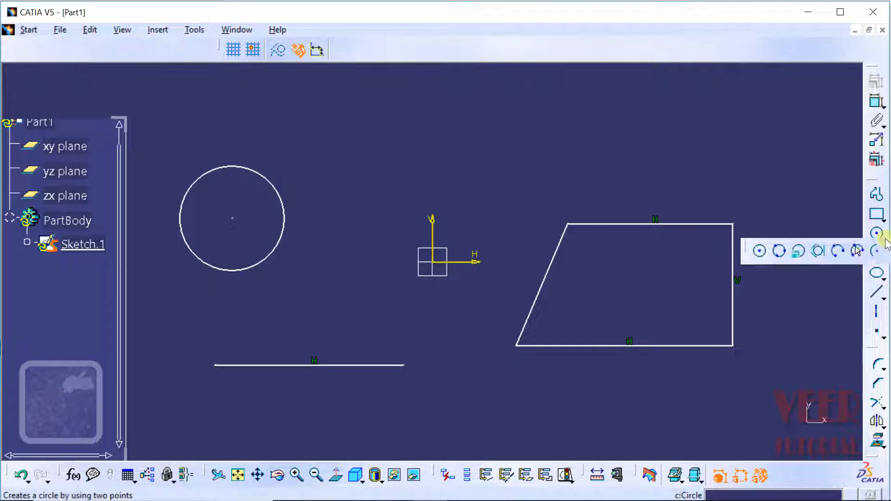
pyautogui.click(763, 252)
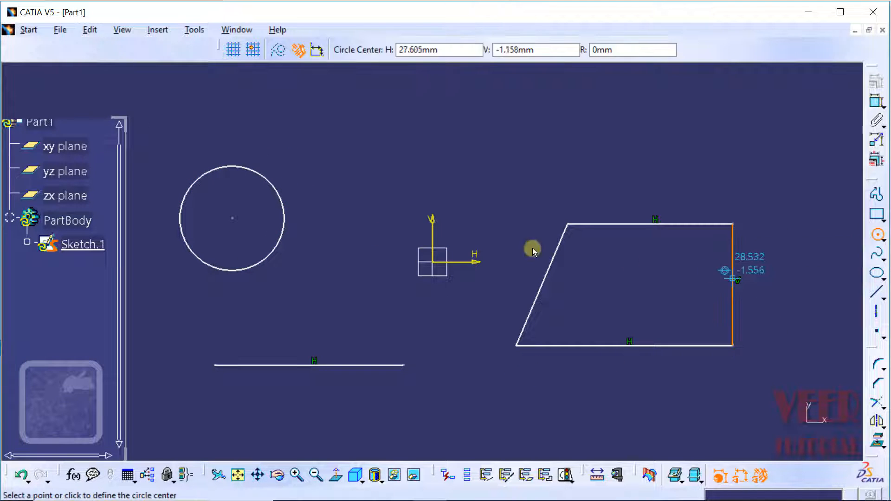
pyautogui.click(354, 190)
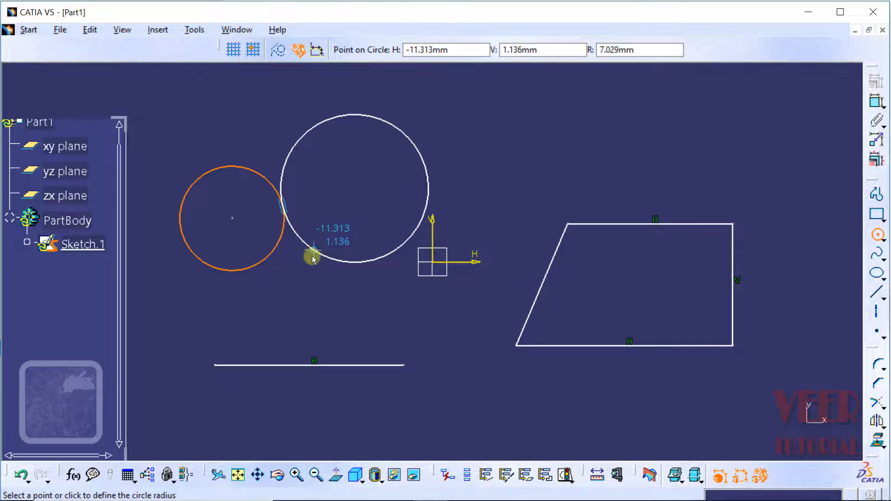
pyautogui.click(295, 476)
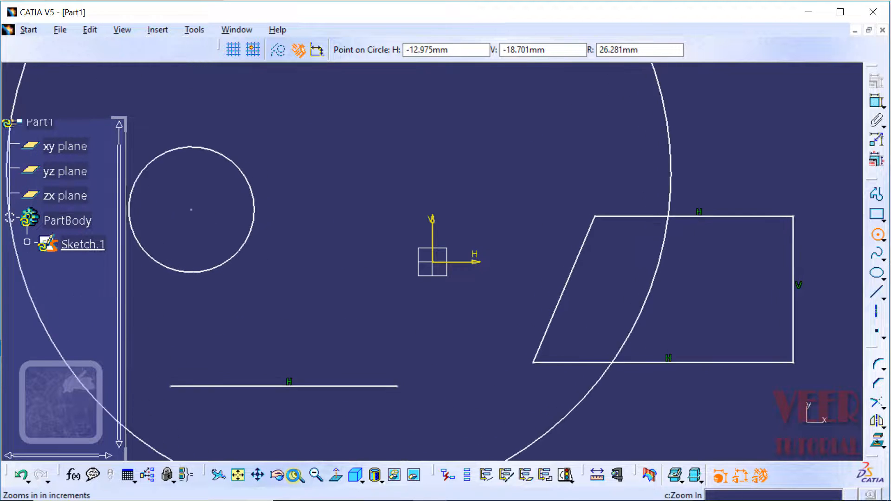
pyautogui.click(259, 476)
pyautogui.moveTo(324, 224); pyautogui.dragTo(447, 343)
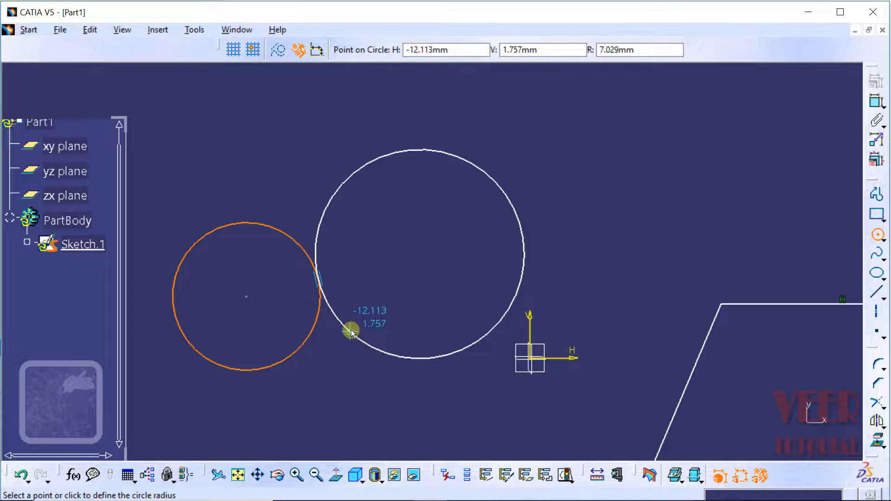
pyautogui.click(351, 330)
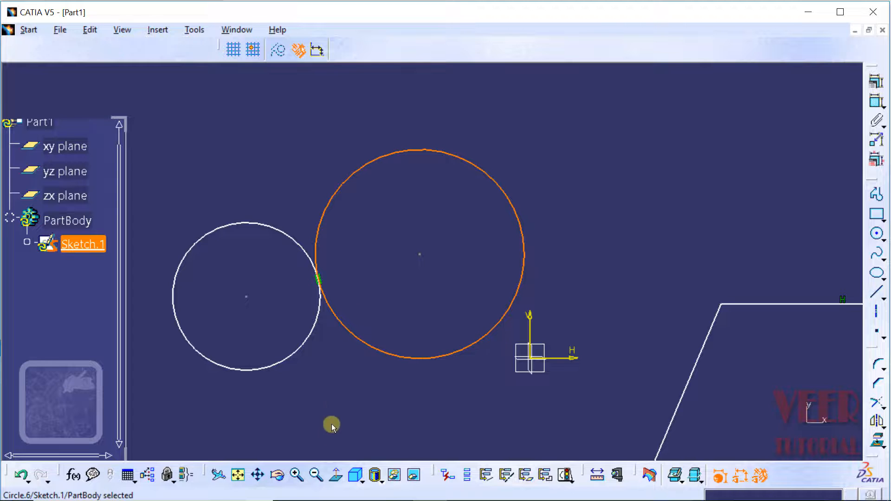
# Step: Sketch an inclined line above the trapezoid, rising toward the upper right
pyautogui.moveTo(655, 234); pyautogui.dragTo(463, 288, button='middle')
pyautogui.click(469, 282)
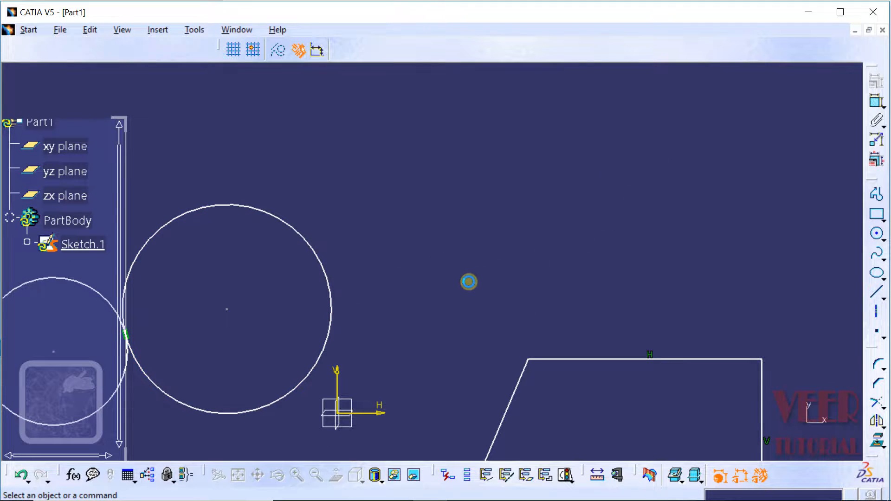
pyautogui.click(878, 295)
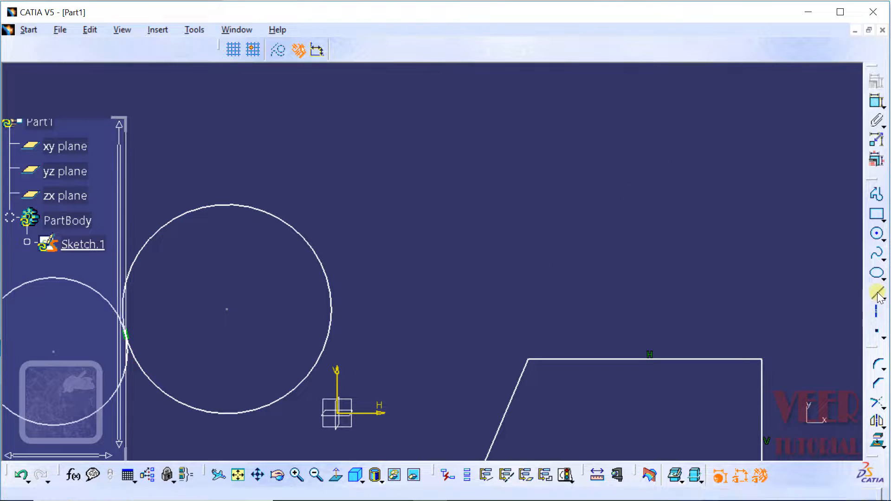
pyautogui.click(507, 294)
pyautogui.click(771, 155)
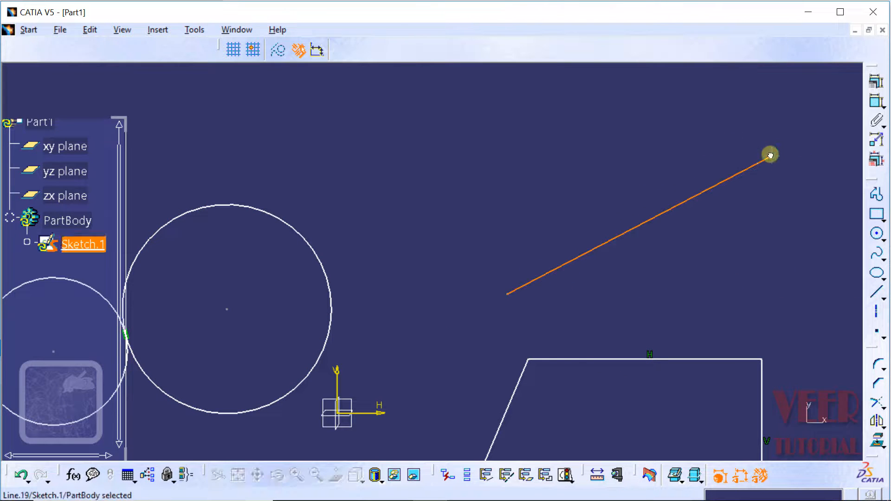
# Step: Sketch a second line above the inclined one and parallel to it, starting at about H 4 mm, V 11 mm
pyautogui.click(877, 295)
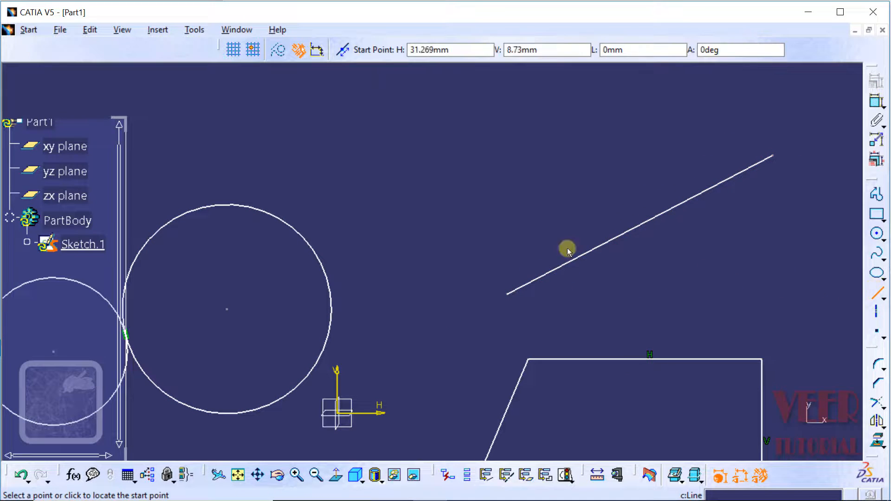
pyautogui.click(395, 243)
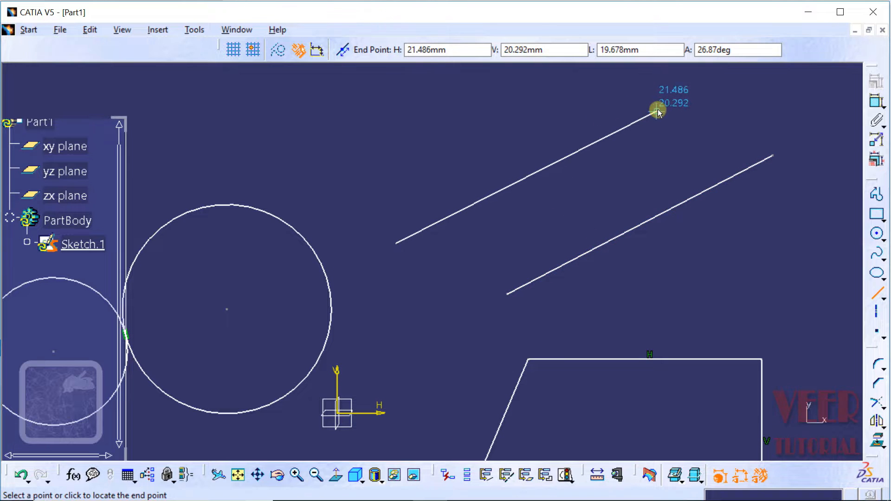
pyautogui.click(639, 118)
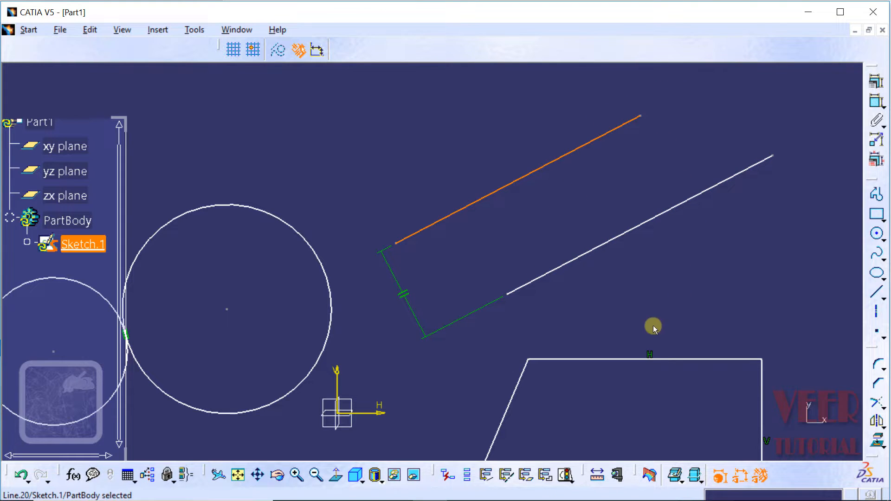